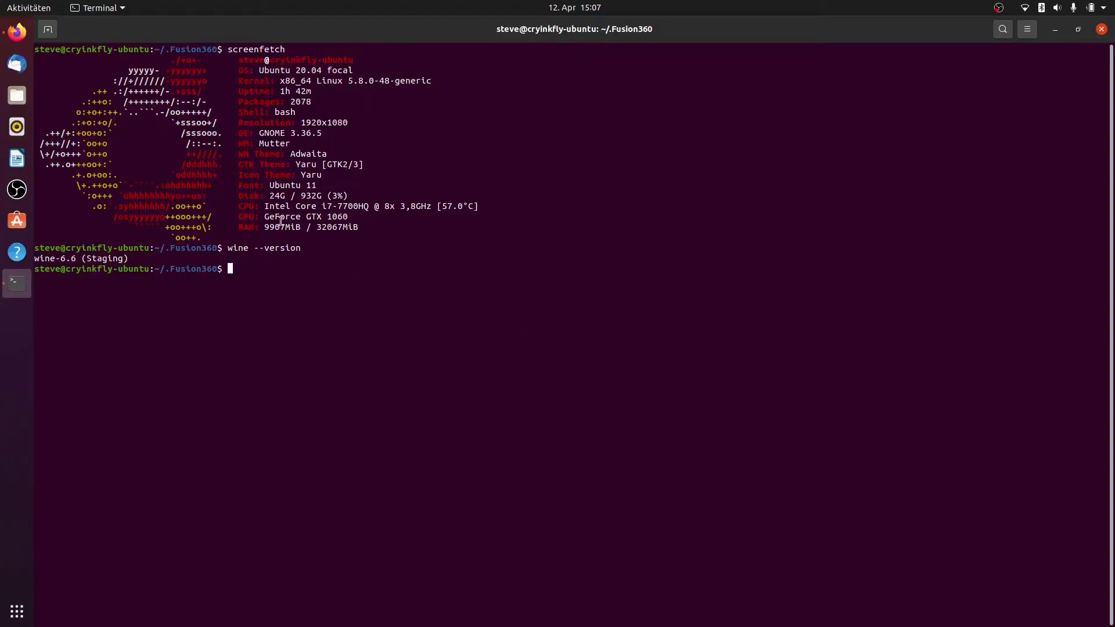
# - Check the installed Wine version in the terminal output
pyautogui.moveTo(142, 258); pyautogui.dragTo(62, 255)
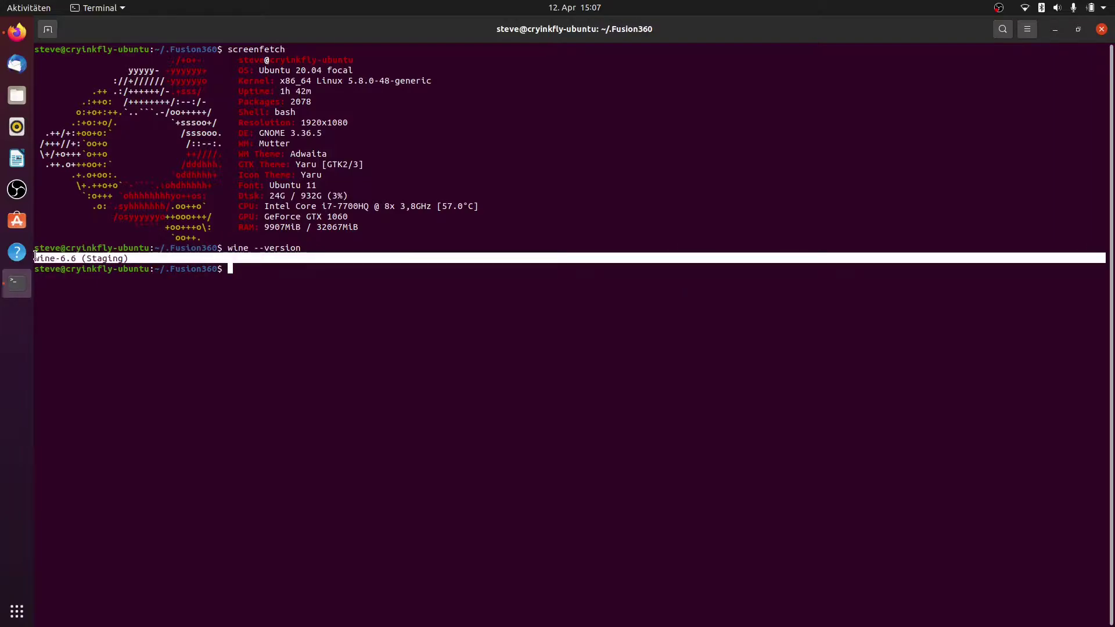
pyautogui.click(153, 259)
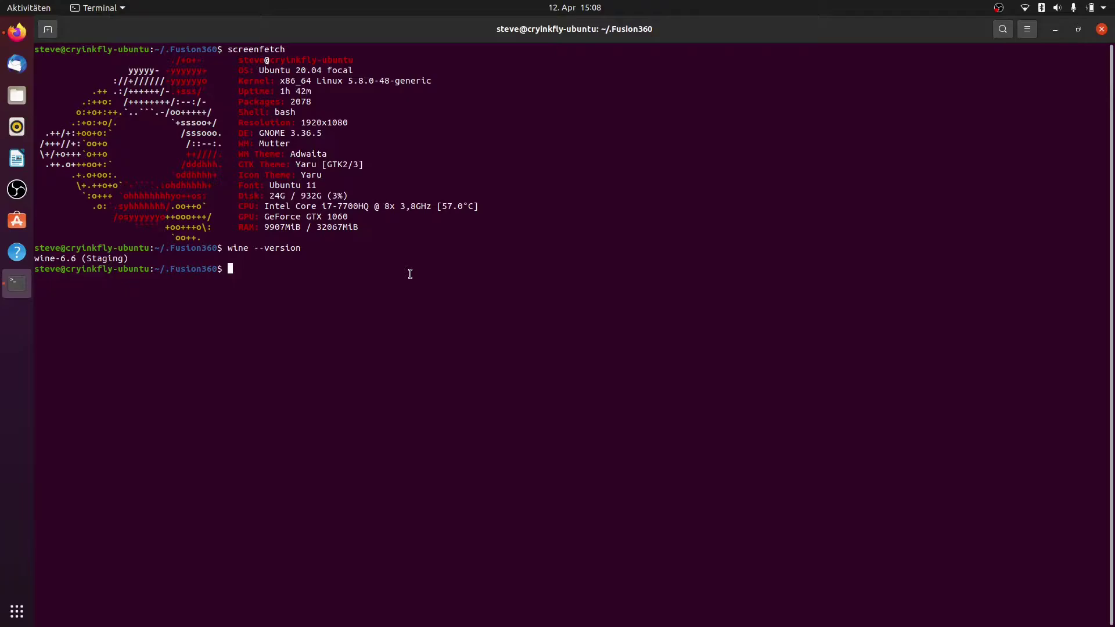
pyautogui.write('winecf')
pyautogui.press('BackSpace')
pyautogui.press('BackSpace')
pyautogui.press('BackSpace')
pyautogui.press('BackSpace')
pyautogui.press('BackSpace')
pyautogui.press('BackSpace')
# - Open a second terminal, launch winecfg, and move the Wine configuration window clear of the terminal
pyautogui.hotkey('ctrl', 'alt', 't')
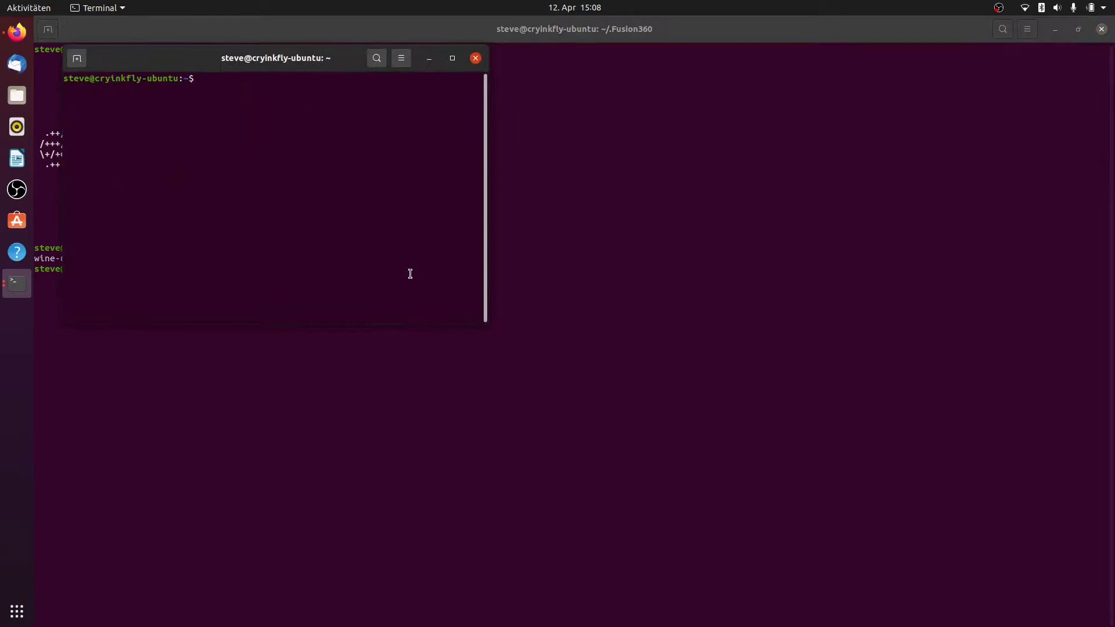
pyautogui.write('winecfg')
pyautogui.press('Return')
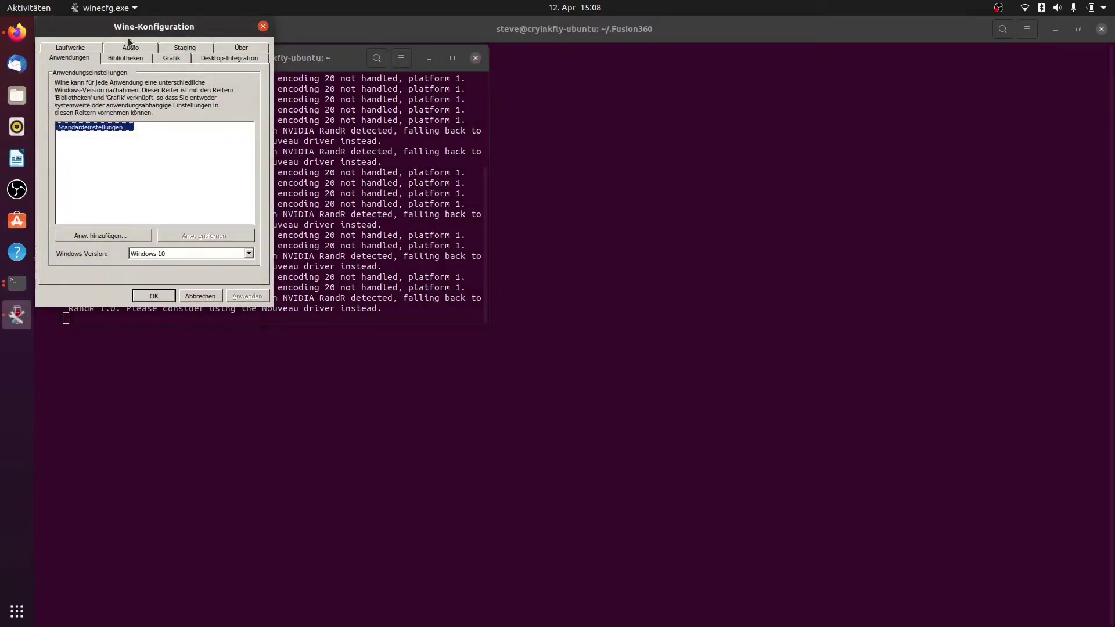
pyautogui.moveTo(134, 26); pyautogui.dragTo(664, 141)
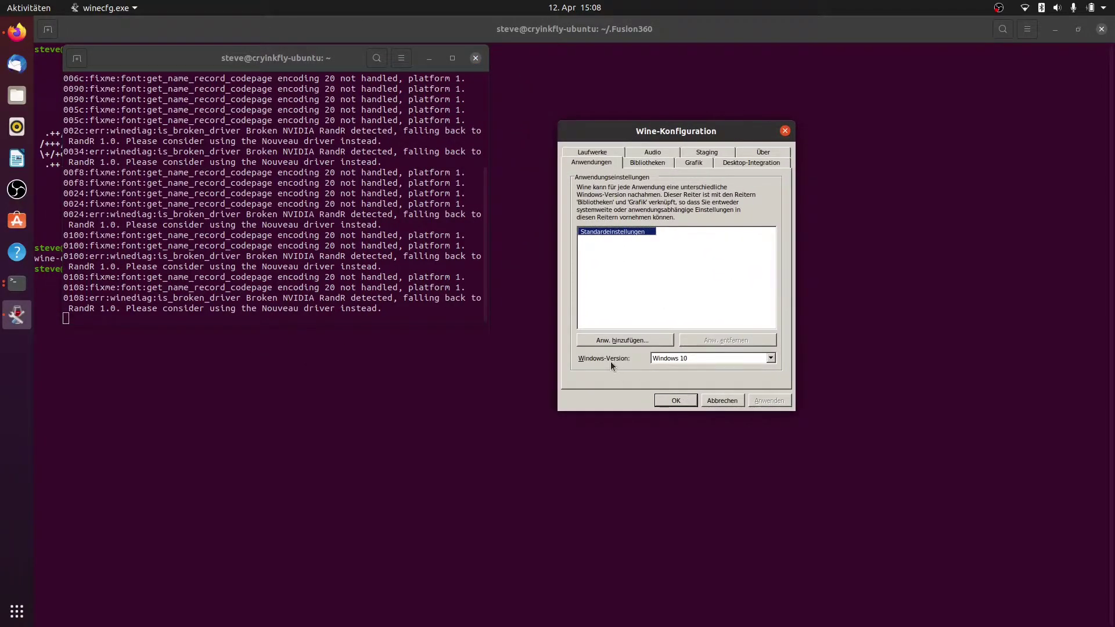
# - Review the available Windows versions in the Wine configuration, keeping Windows 10 selected
pyautogui.click(660, 360)
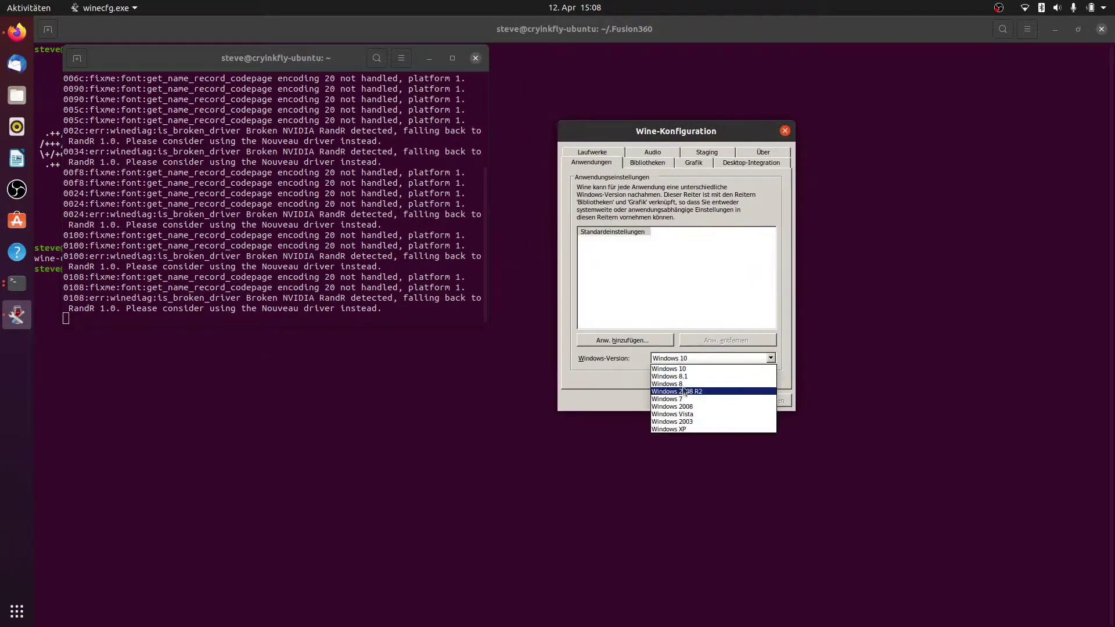
pyautogui.click(617, 377)
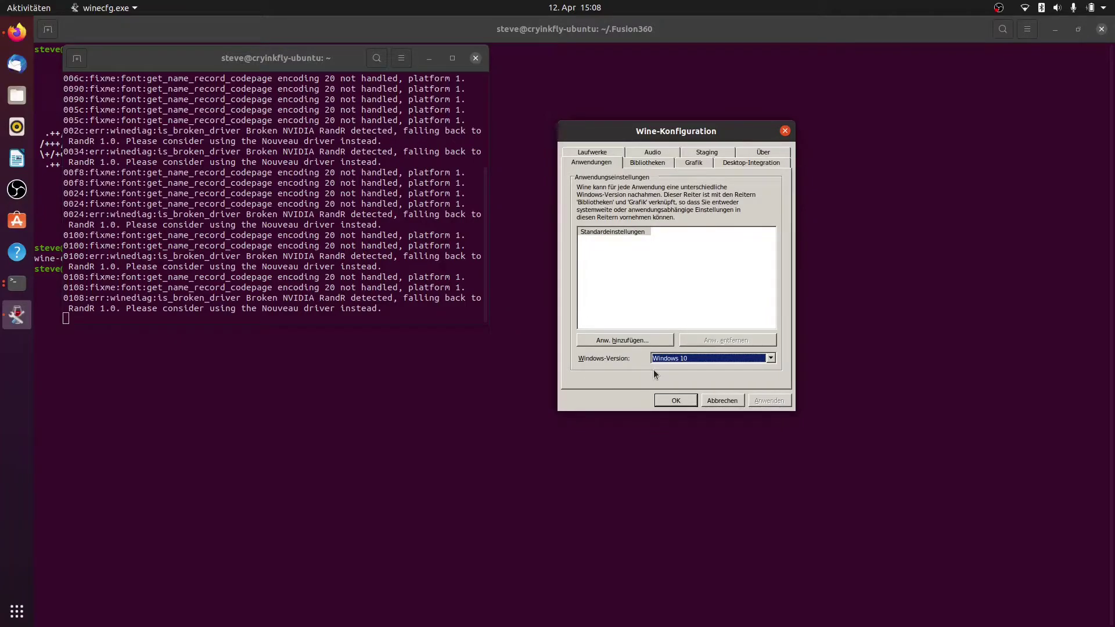
pyautogui.click(672, 360)
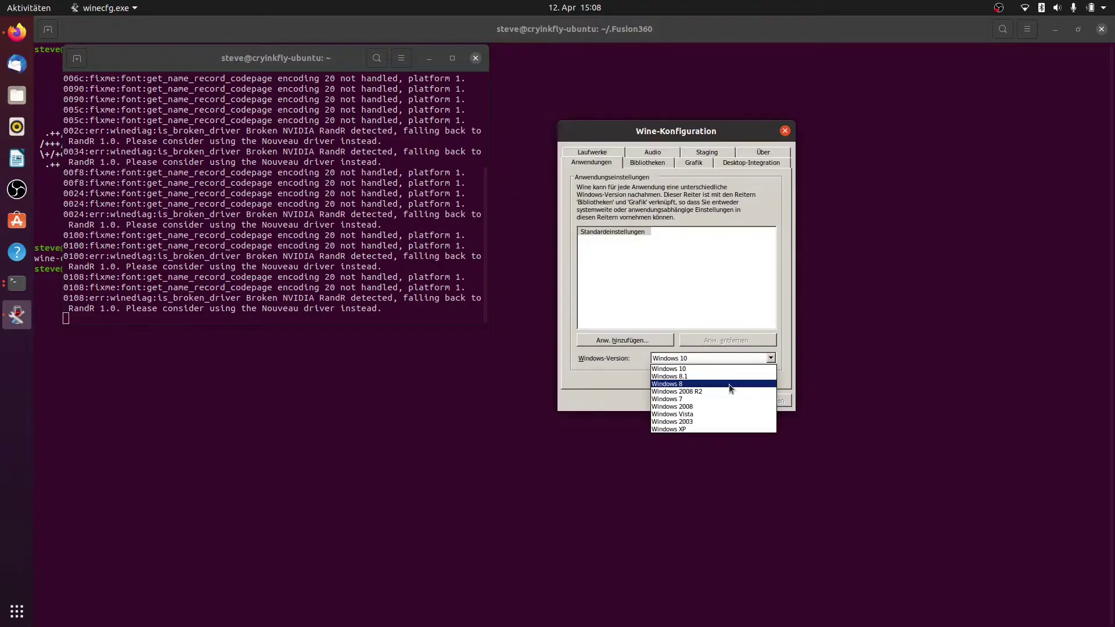
pyautogui.click(598, 368)
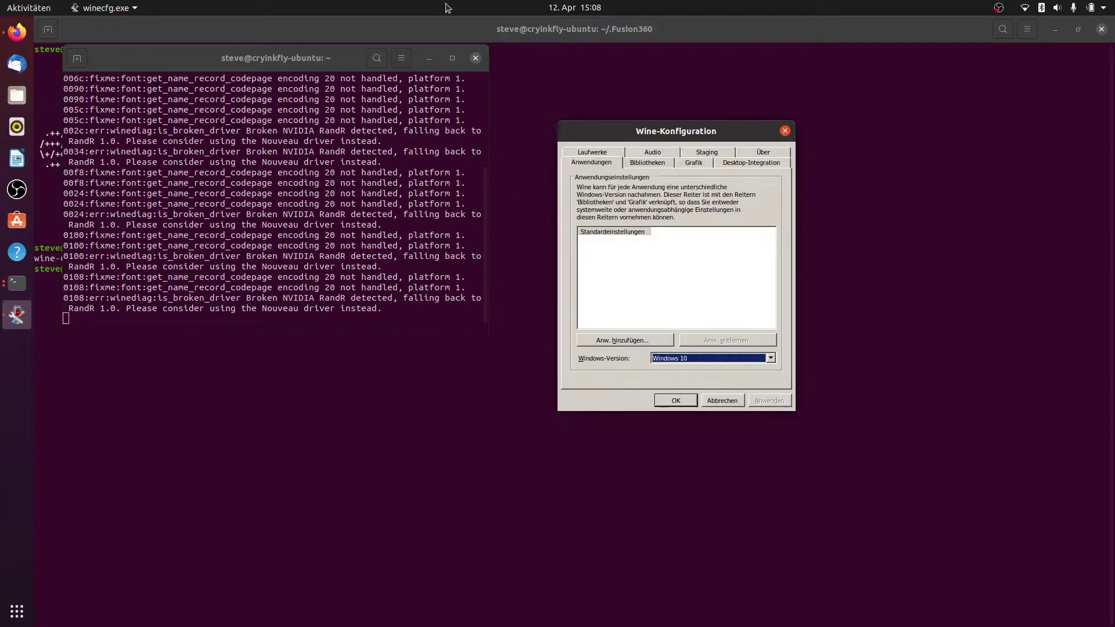
pyautogui.moveTo(174, 58); pyautogui.dragTo(216, 344)
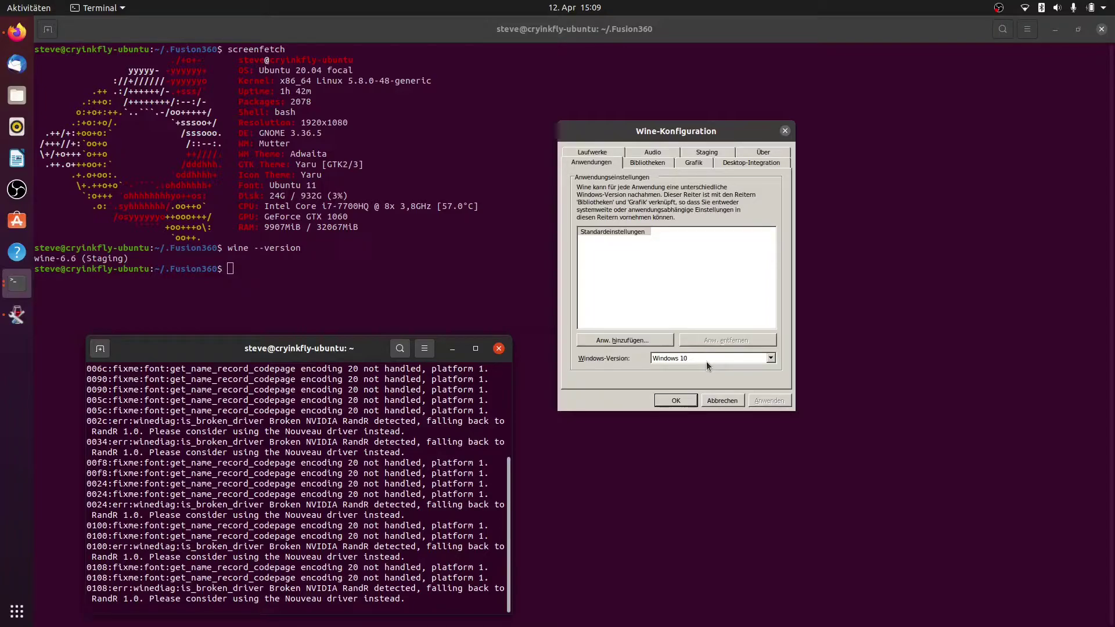
pyautogui.click(727, 358)
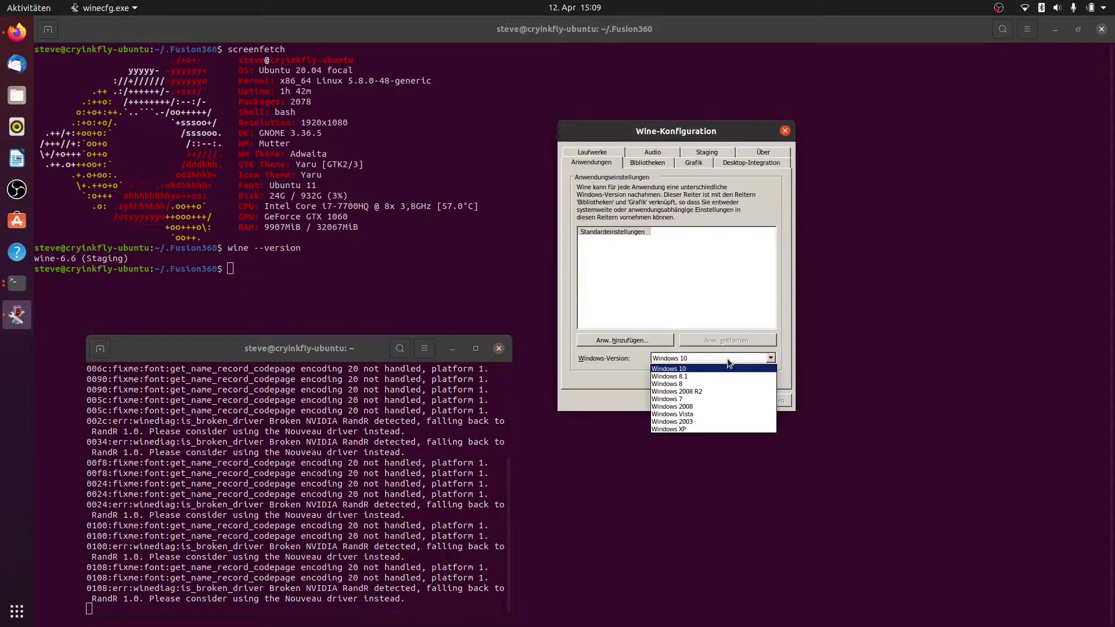
pyautogui.click(690, 369)
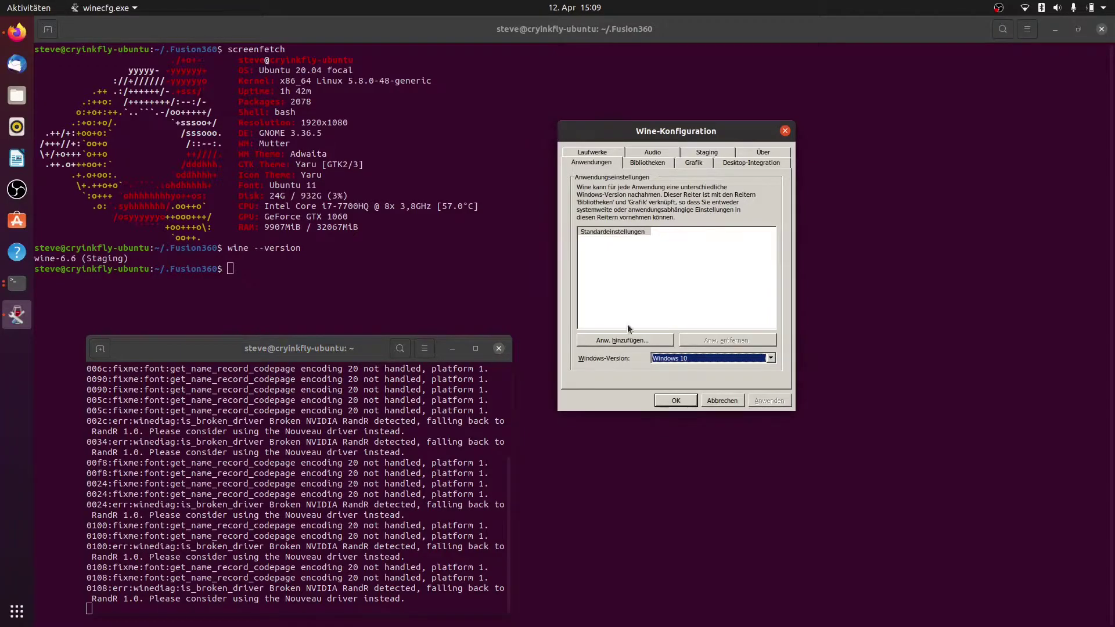
pyautogui.click(673, 359)
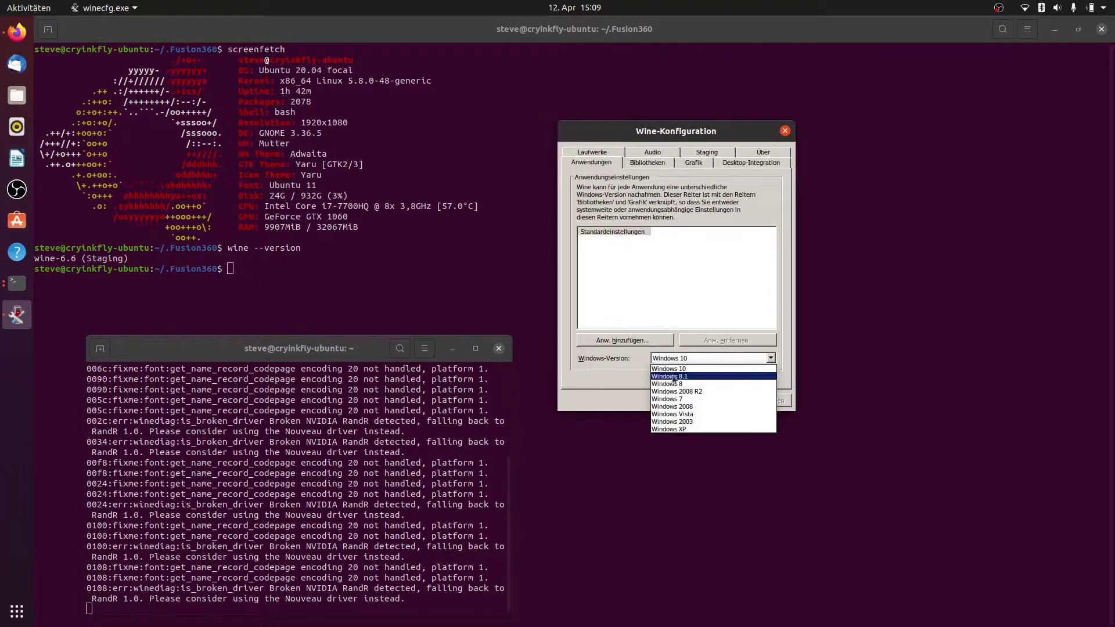
pyautogui.click(611, 359)
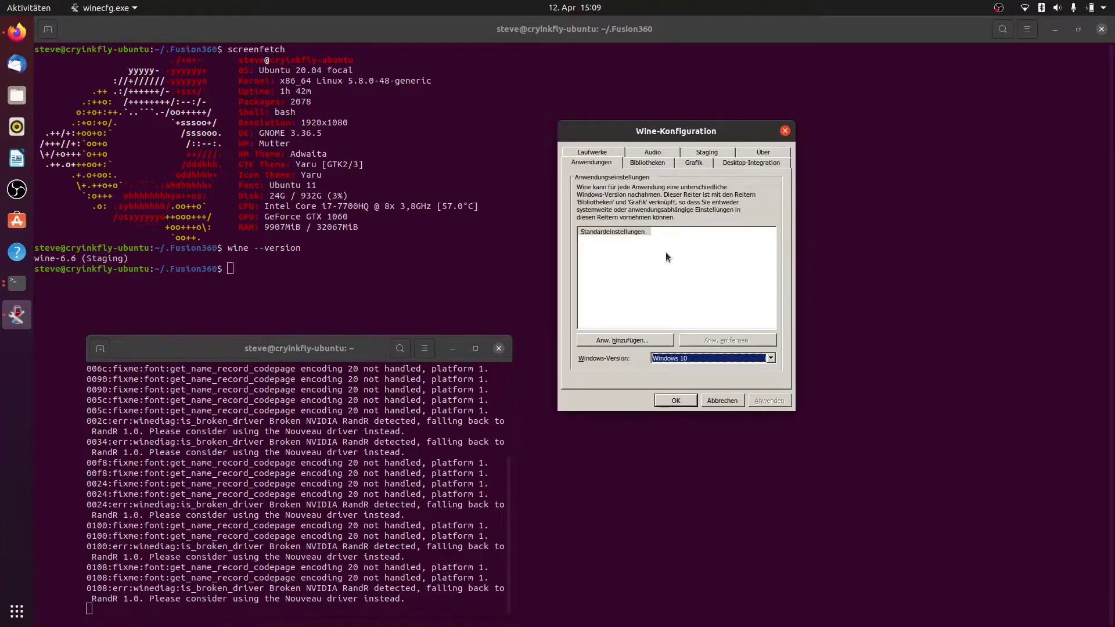
# - Examine the existing DLL overrides in the Wine library settings, including d3d10core and the entries down to vcruntime140
pyautogui.click(650, 163)
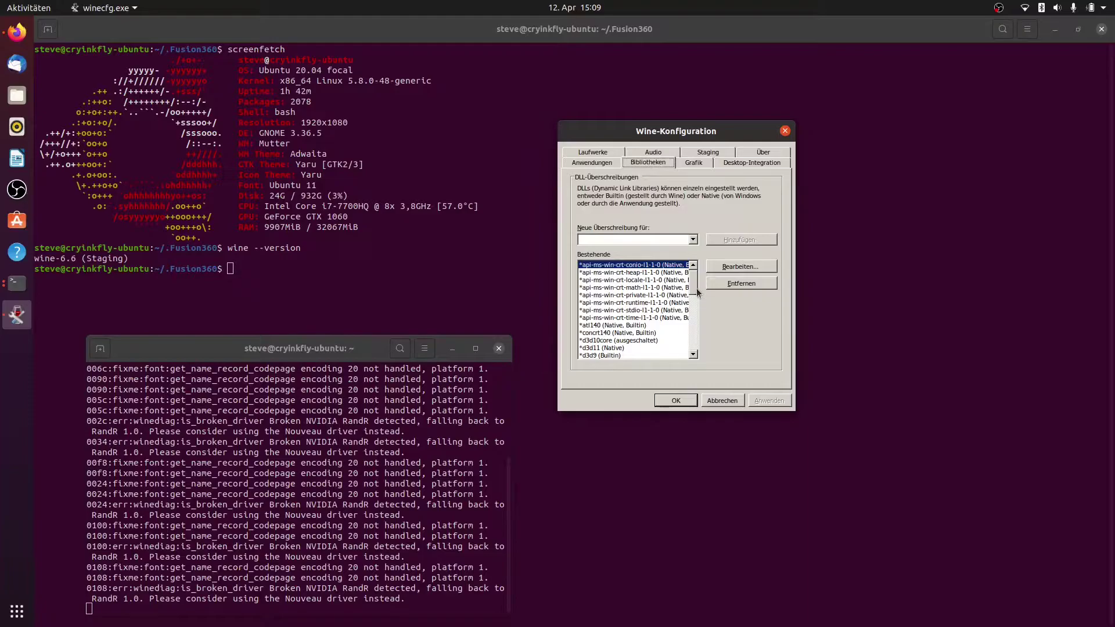
pyautogui.scroll(-1, 668, 302)
pyautogui.click(592, 336)
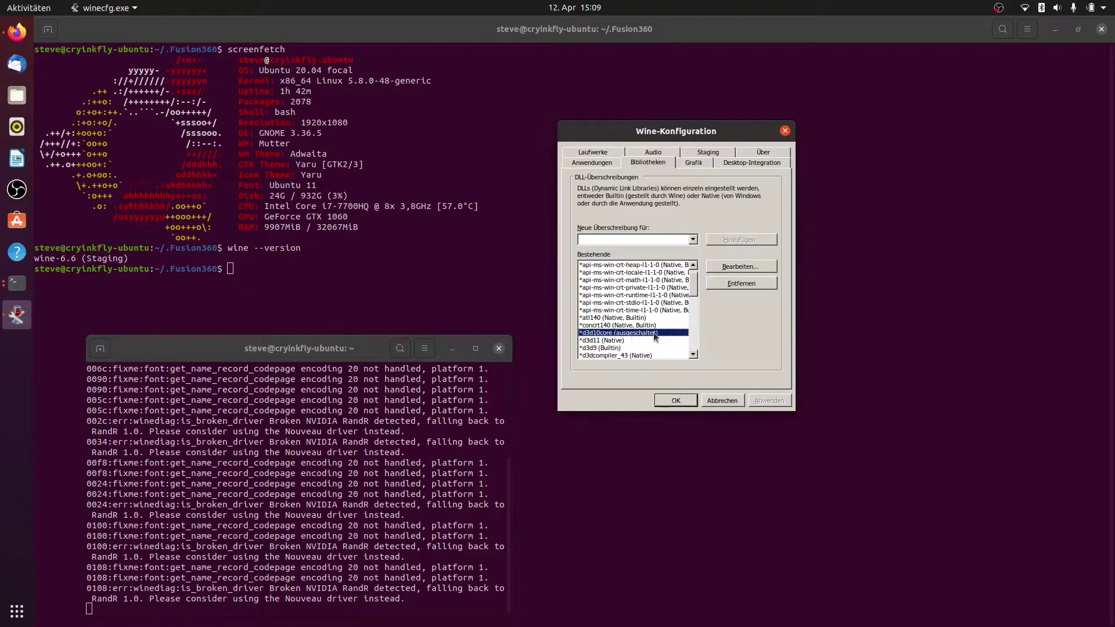
pyautogui.scroll(-1, 654, 344)
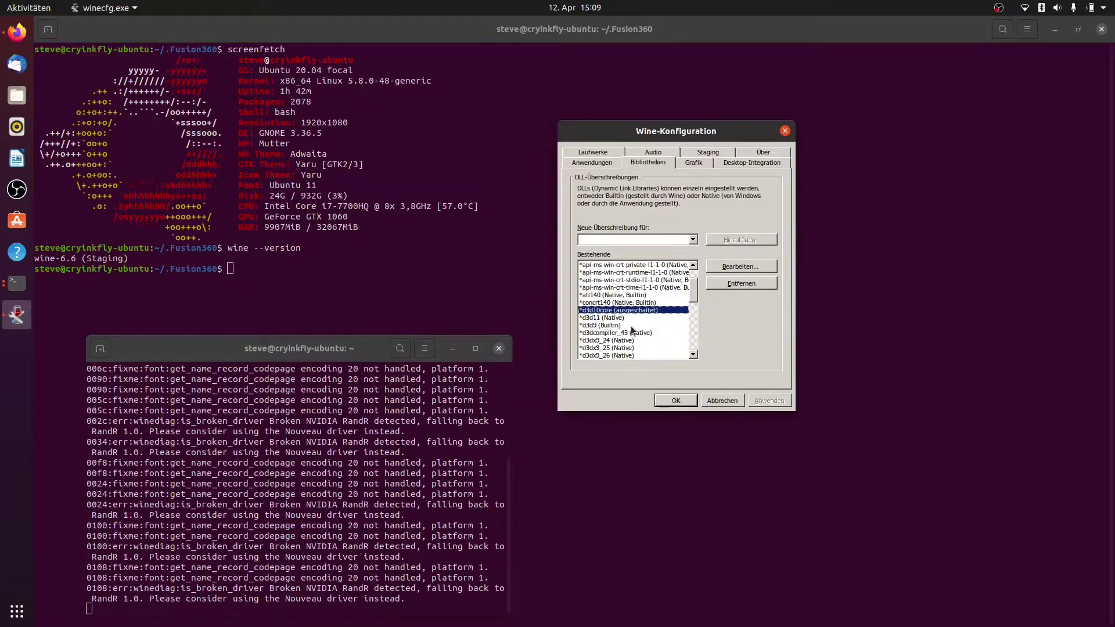
pyautogui.scroll(-8, 634, 323)
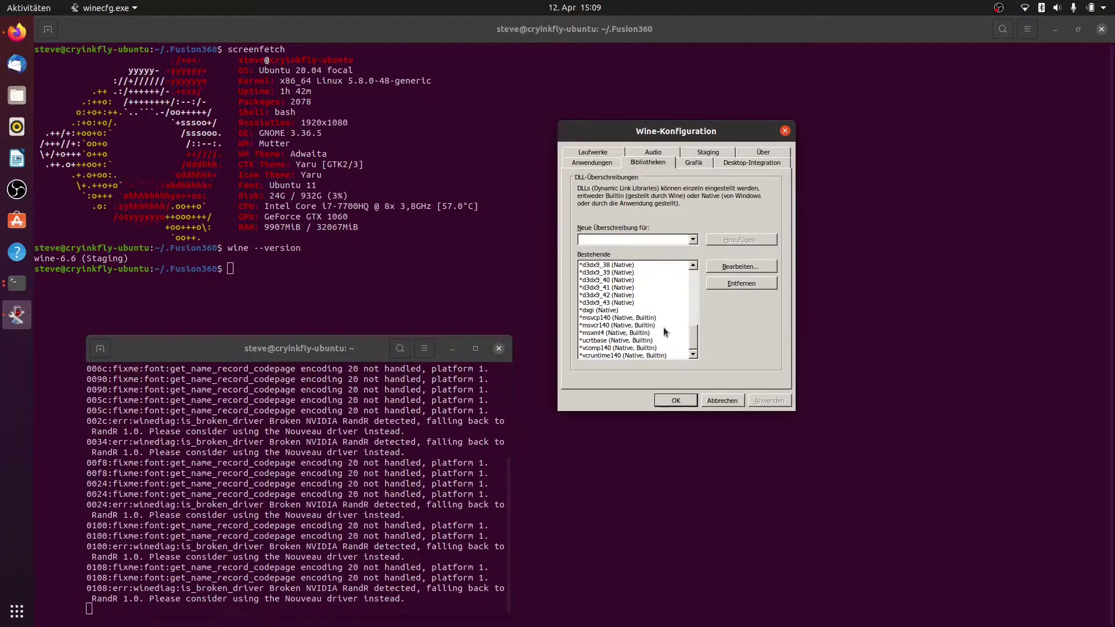
pyautogui.scroll(4, 661, 326)
pyautogui.scroll(10, 659, 327)
# - Accept and close the Wine configuration, and close the second terminal window
pyautogui.click(675, 401)
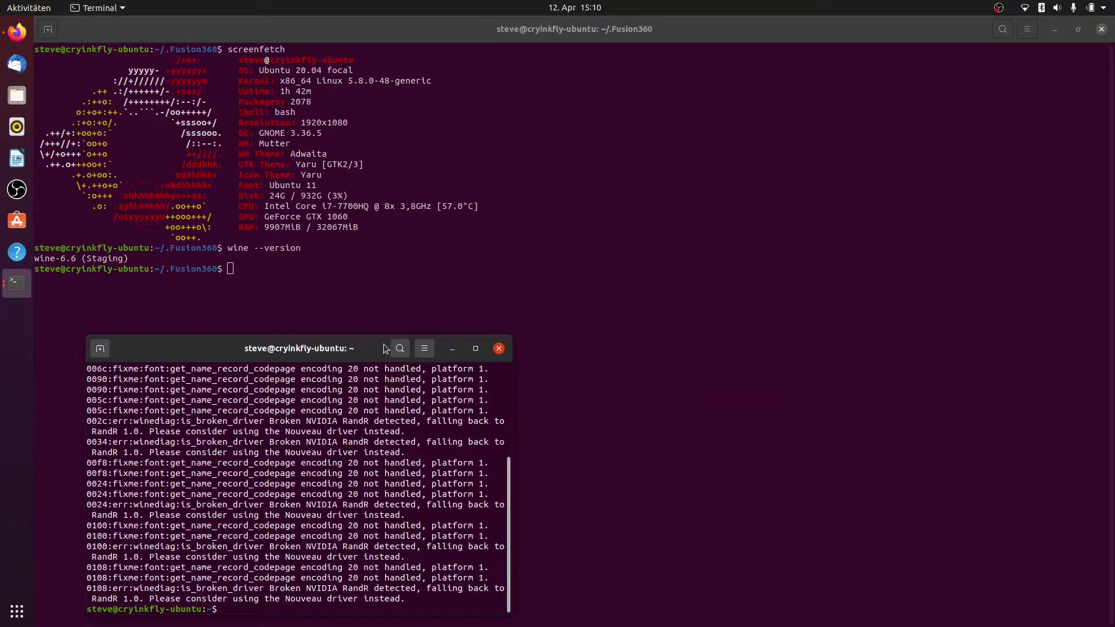
pyautogui.moveTo(351, 348); pyautogui.dragTo(791, 238)
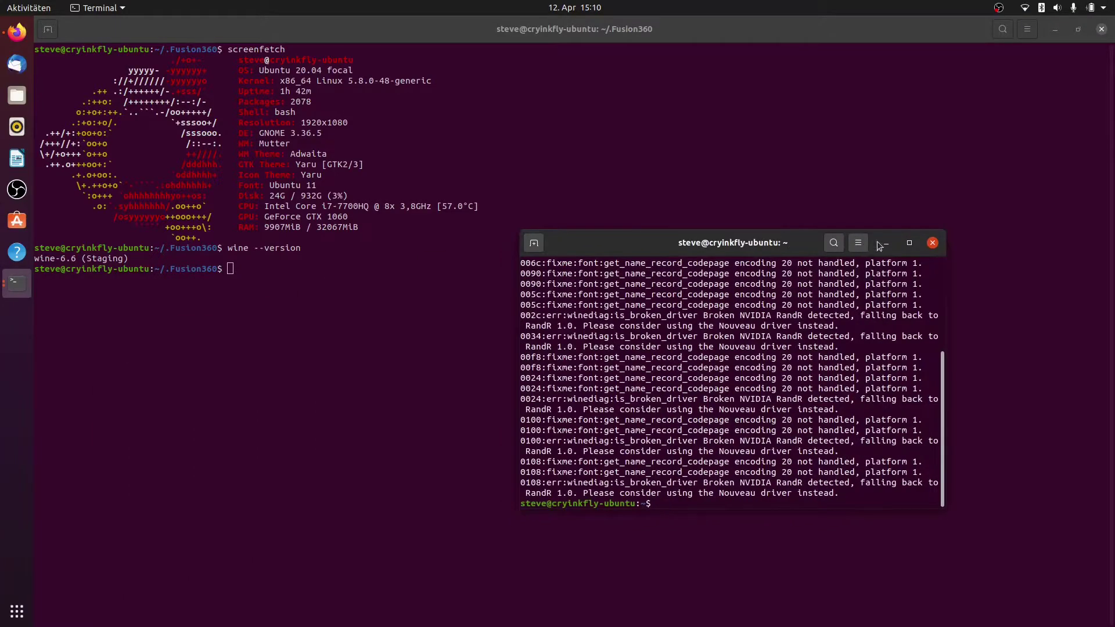
pyautogui.click(933, 244)
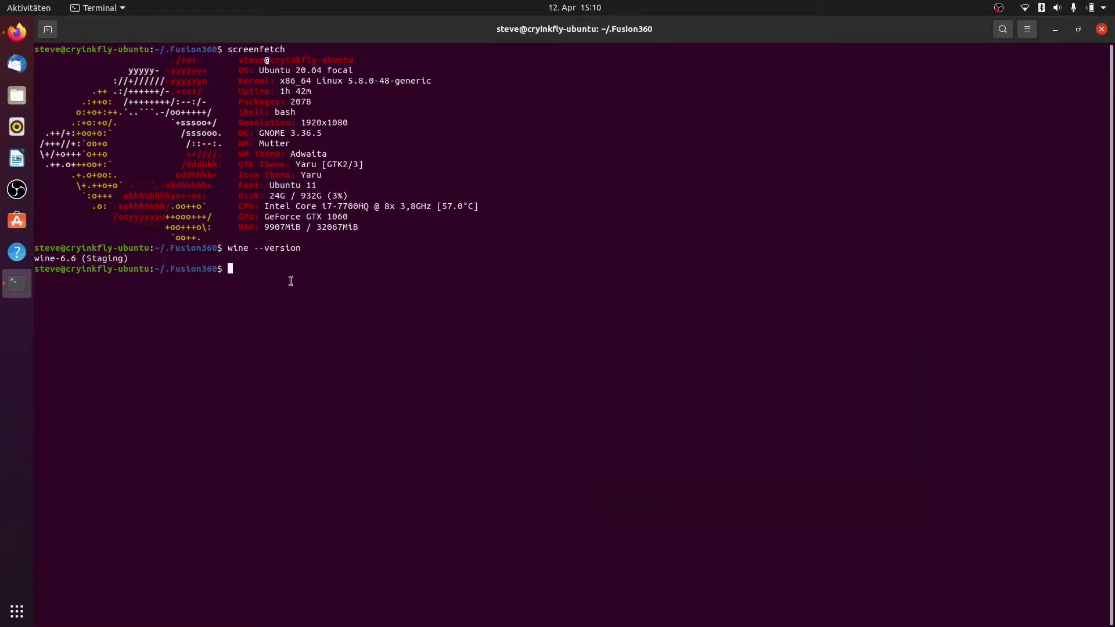
# - Recall the earlier Wine start.exe command for the "Autodesk Fusion 360.lnk" shortcut and run it to launch Fusion 360
pyautogui.press('Up')
pyautogui.press('Up')
pyautogui.press('Up')
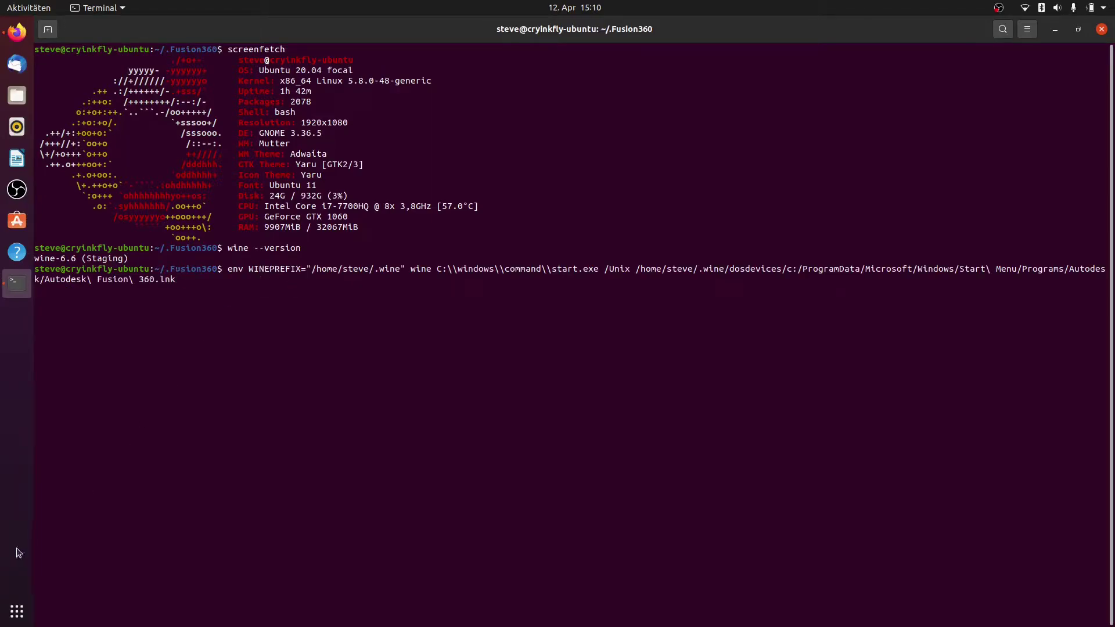
pyautogui.click(17, 611)
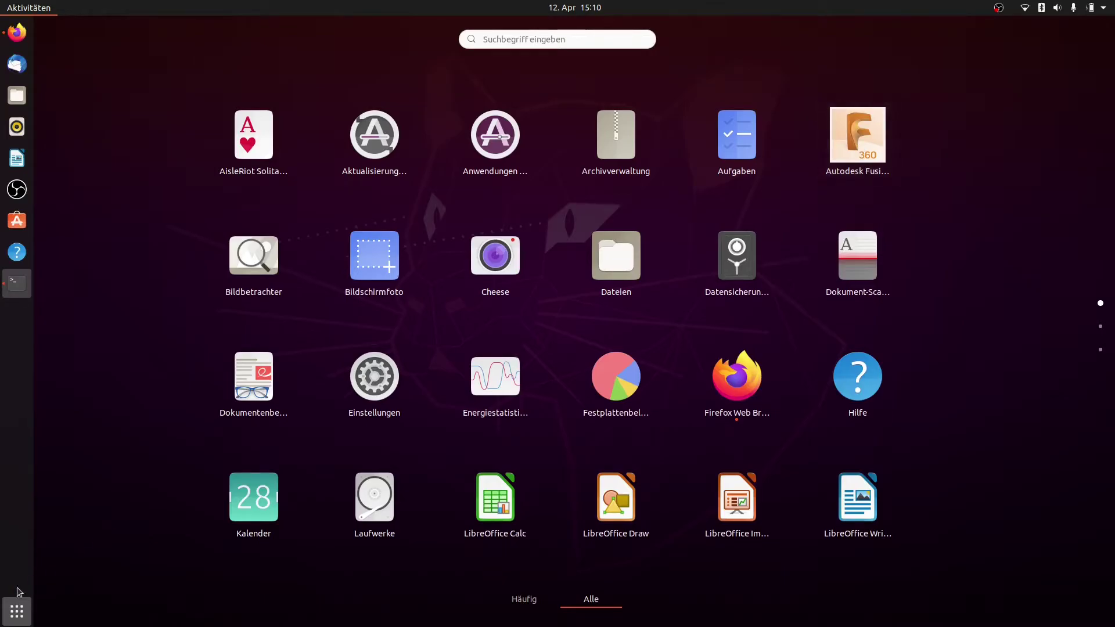
pyautogui.click(7, 617)
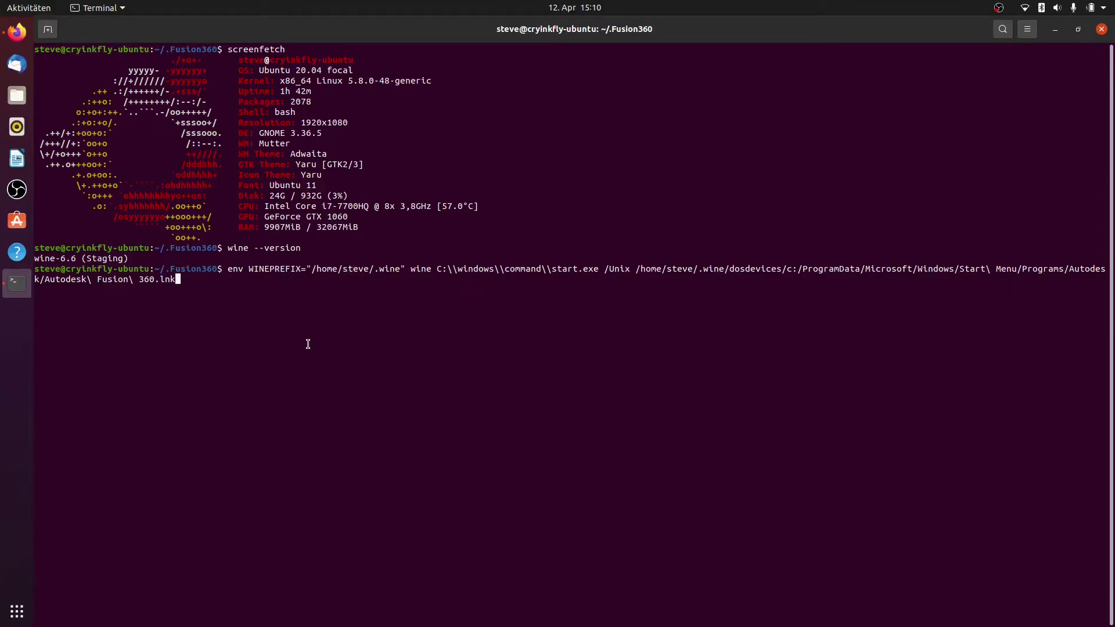
pyautogui.press('Return')
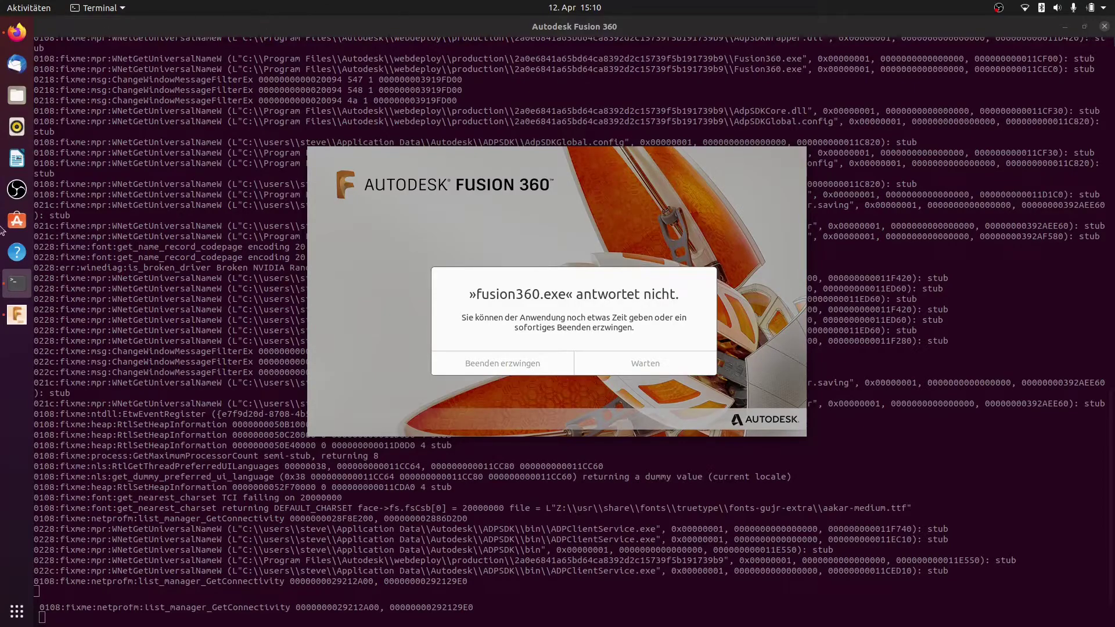
# - Keep waiting for the unresponsive fusion360.exe each time until the application has loaded
pyautogui.click(642, 359)
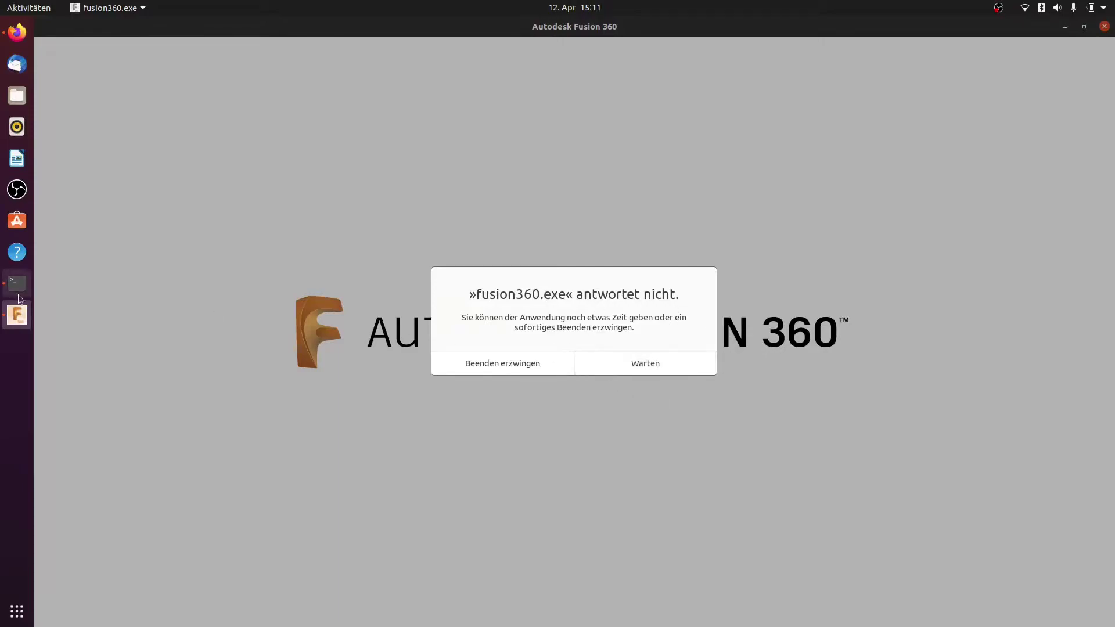
pyautogui.click(639, 357)
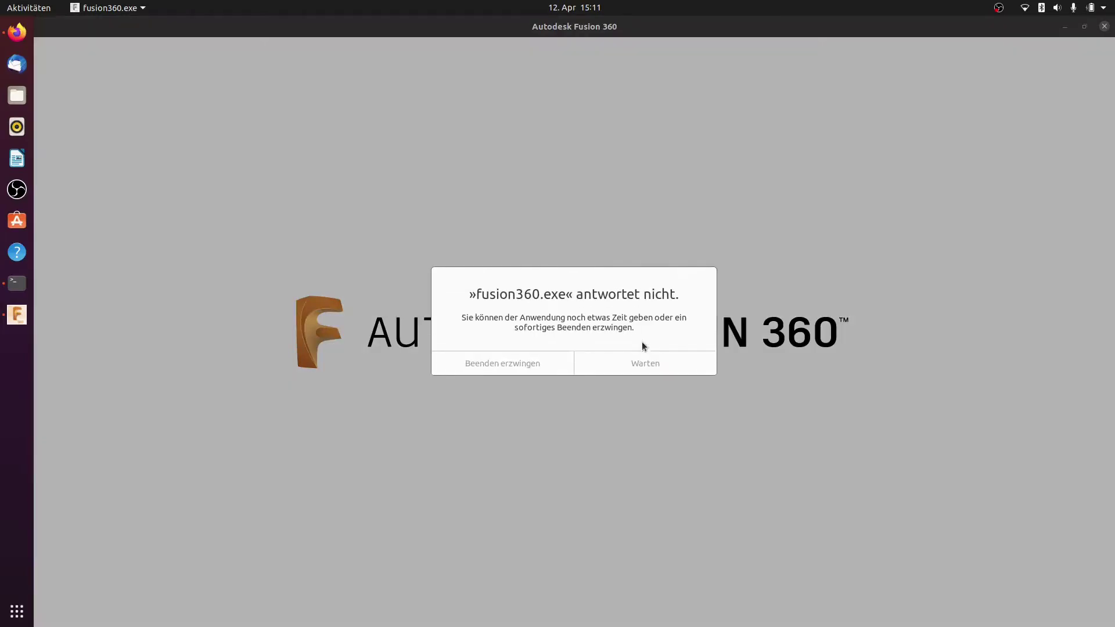
pyautogui.click(640, 358)
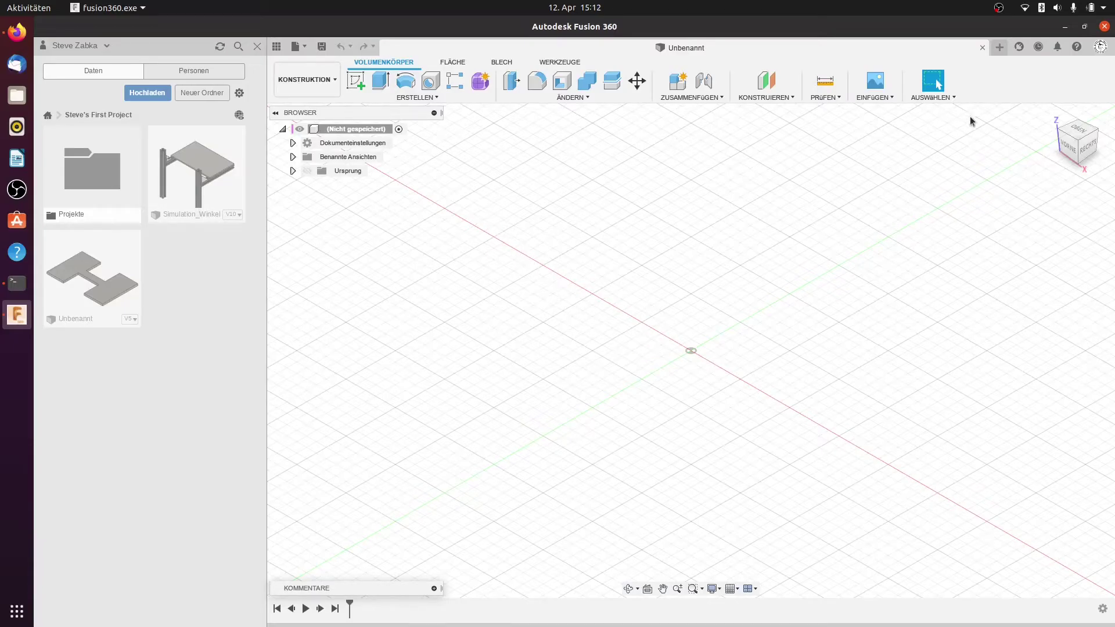
# - Check the graphics driver in Fusion 360's general preferences and close the dialog
pyautogui.click(1099, 46)
pyautogui.click(1099, 46)
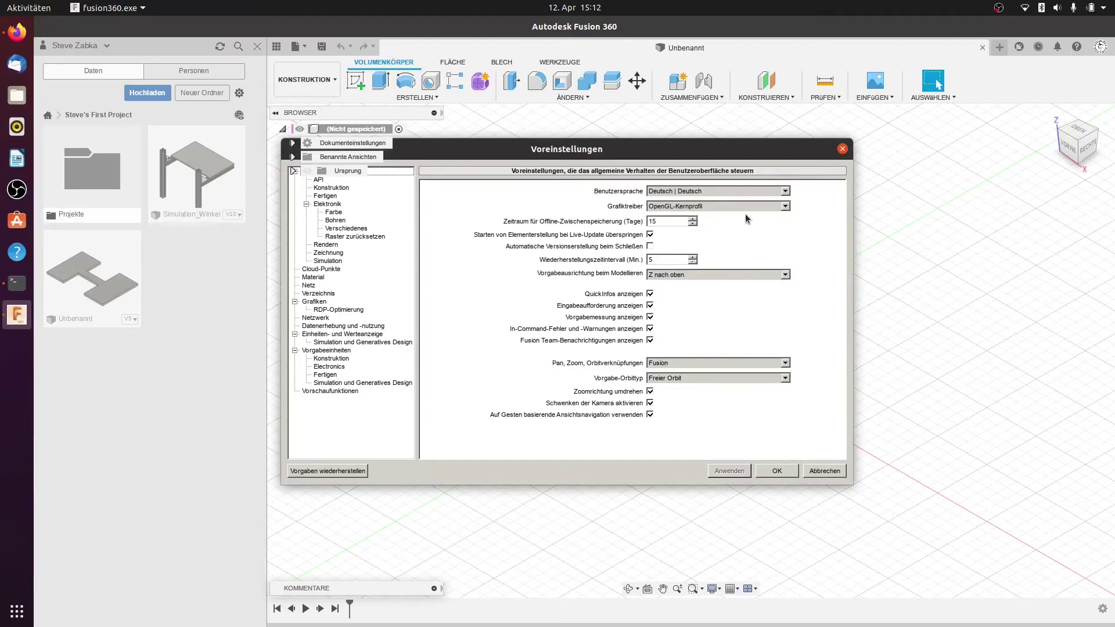
pyautogui.click(777, 471)
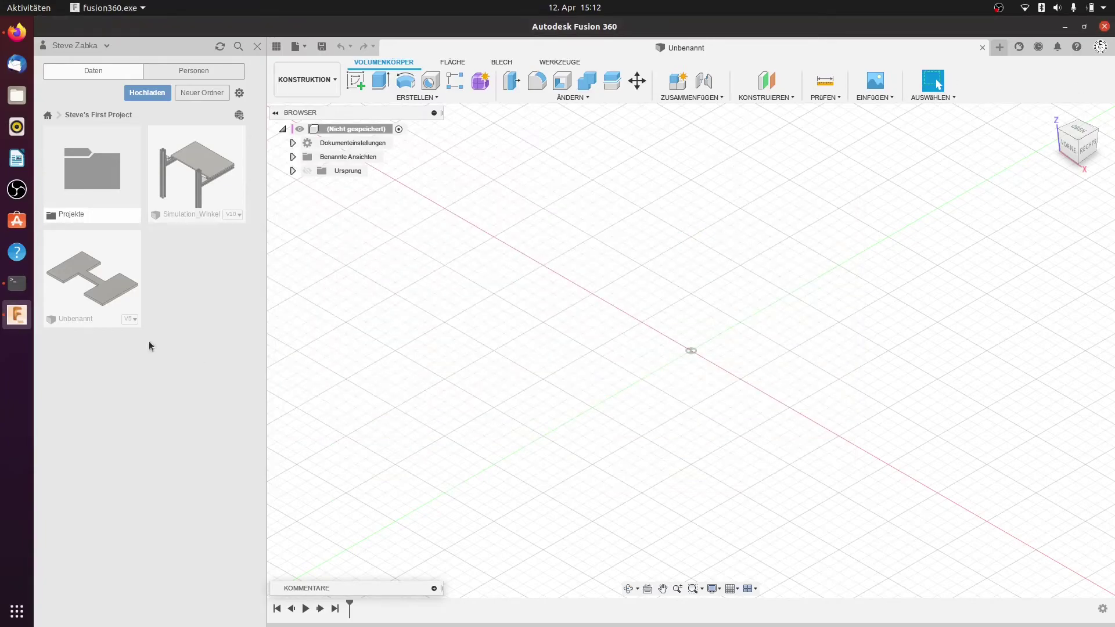
# - Open the Innenlager design from the Fahrrad folder inside Projekte
pyautogui.click(110, 194)
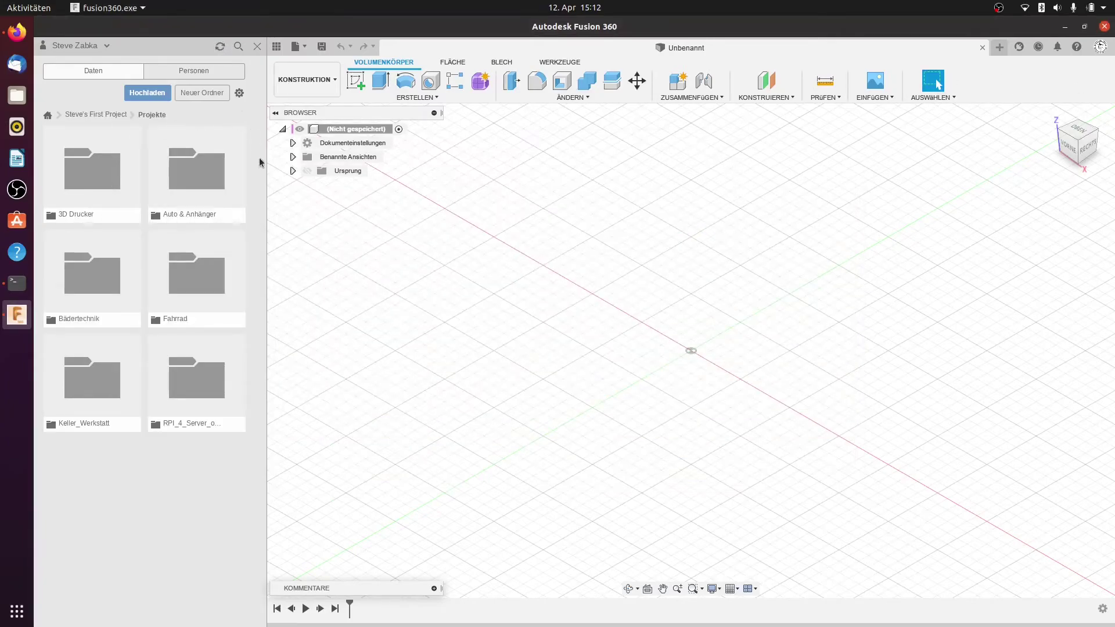
pyautogui.click(200, 280)
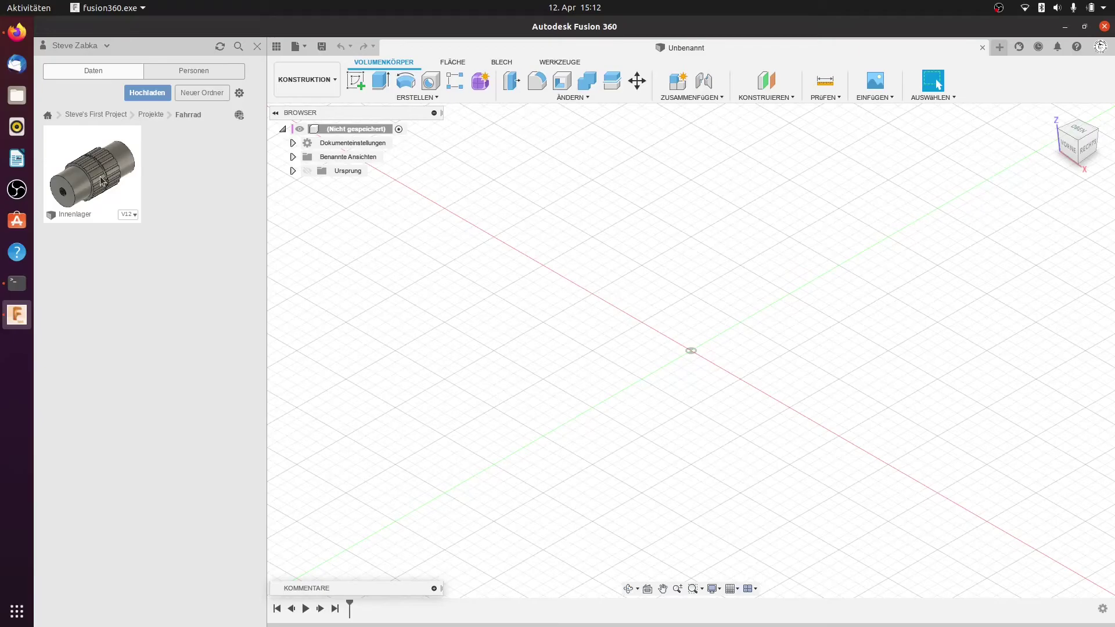
pyautogui.rightClick(101, 180)
pyautogui.press('Escape')
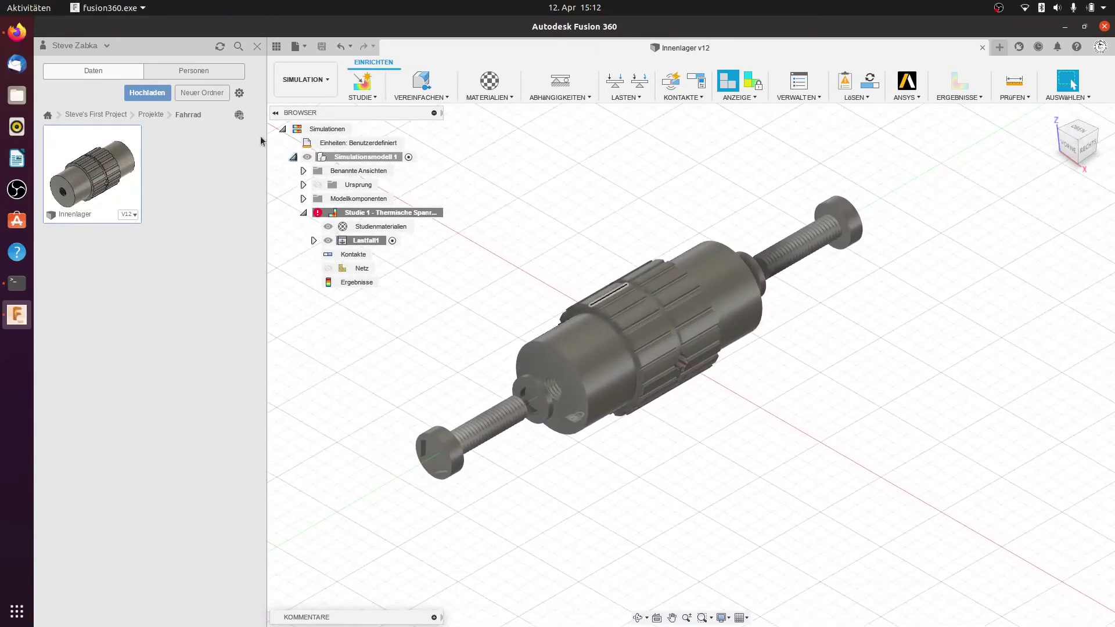
# - Switch the Innenlager design from the Simulation to the Konstruktion workspace and orbit around the part
pyautogui.click(325, 79)
pyautogui.click(305, 107)
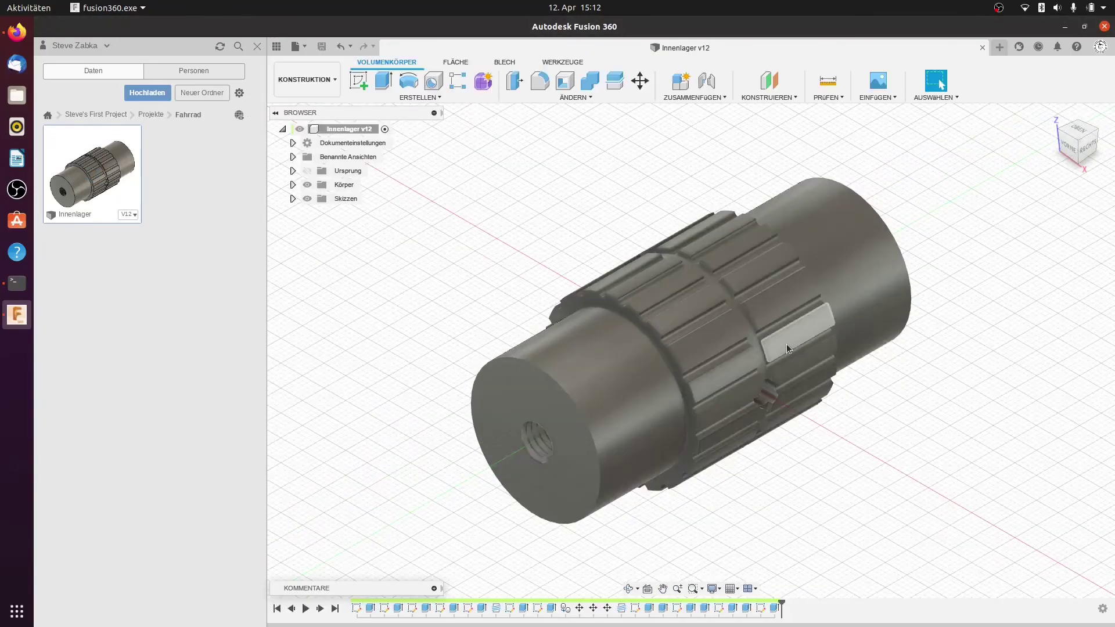
pyautogui.moveTo(808, 370)
pyautogui.keyDown('shift'); pyautogui.mouseDown(button='middle')
pyautogui.moveTo(808, 302)
pyautogui.moveTo(2, 248)
pyautogui.moveTo(57, 296)
pyautogui.moveTo(215, 324)
pyautogui.moveTo(179, 341)
pyautogui.moveTo(220, 315)
pyautogui.mouseUp(button='middle'); pyautogui.keyUp('shift')
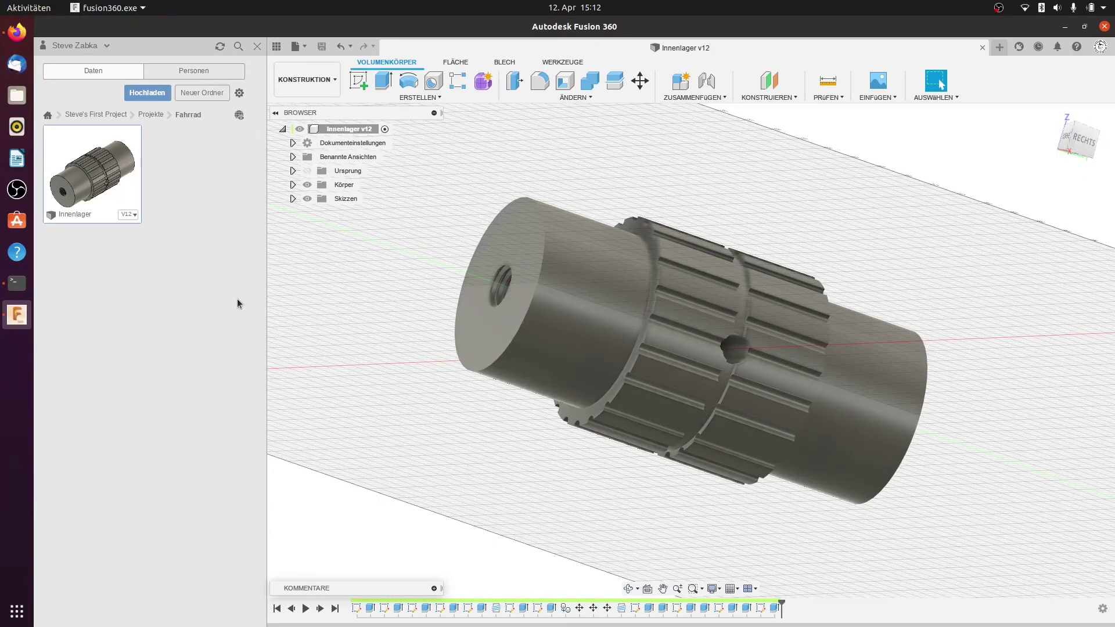